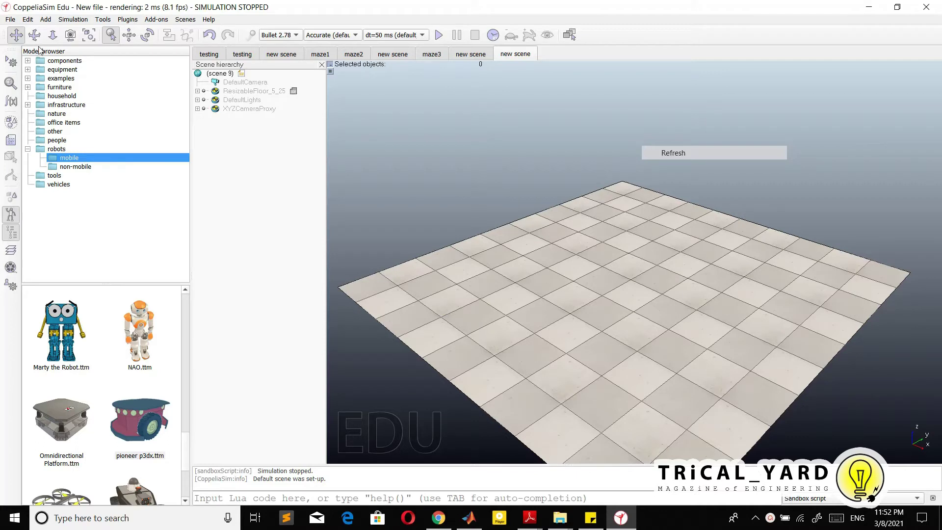
- Add a primitive cuboid measuring 0.1 m along X, Y and Z to the scene
left_click(45, 20)
mouse_move(78, 42)
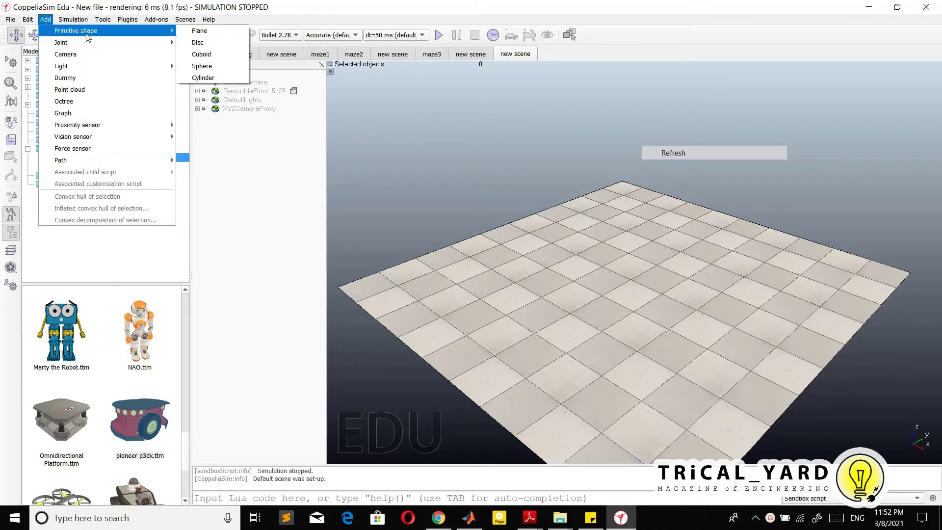
left_click(216, 55)
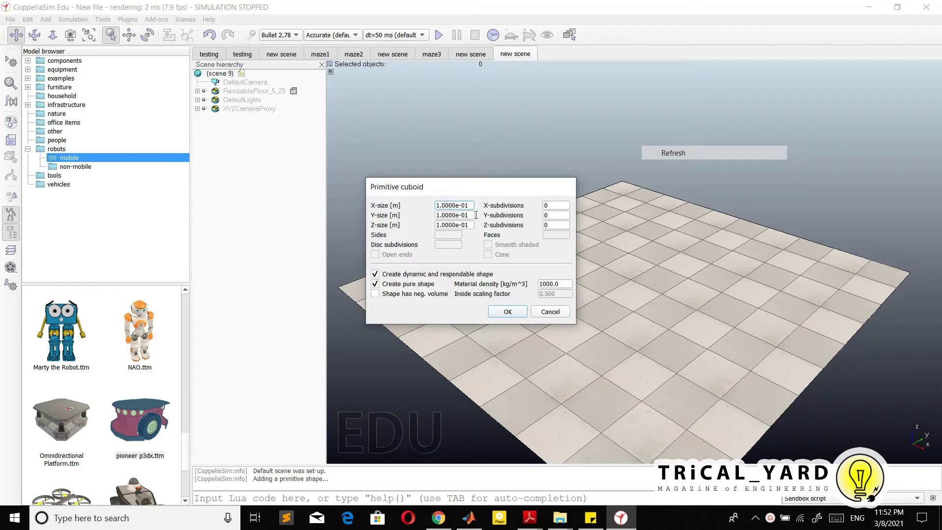
left_click(507, 312)
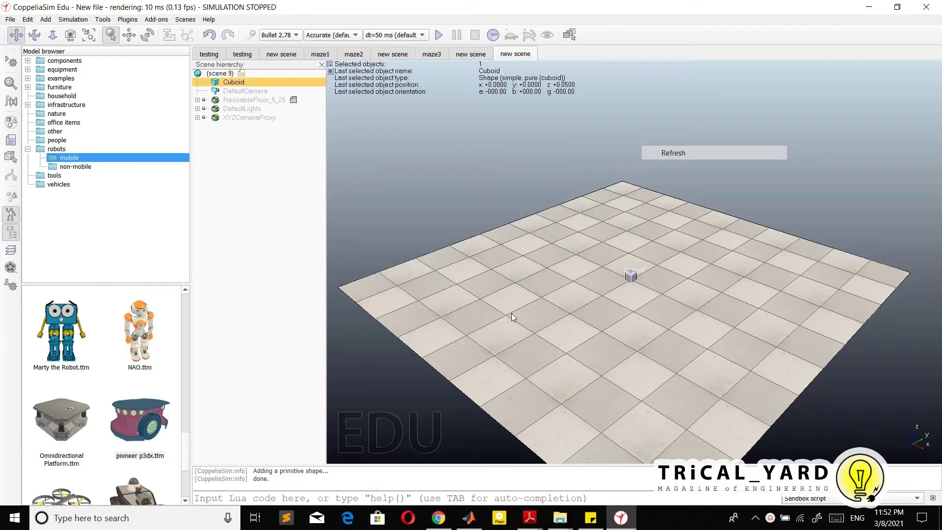
- Move the cuboid across the floor to about x 1.5 m, y -1.1 m, relative to the world
middle_click_drag(767, 292, 671, 249)
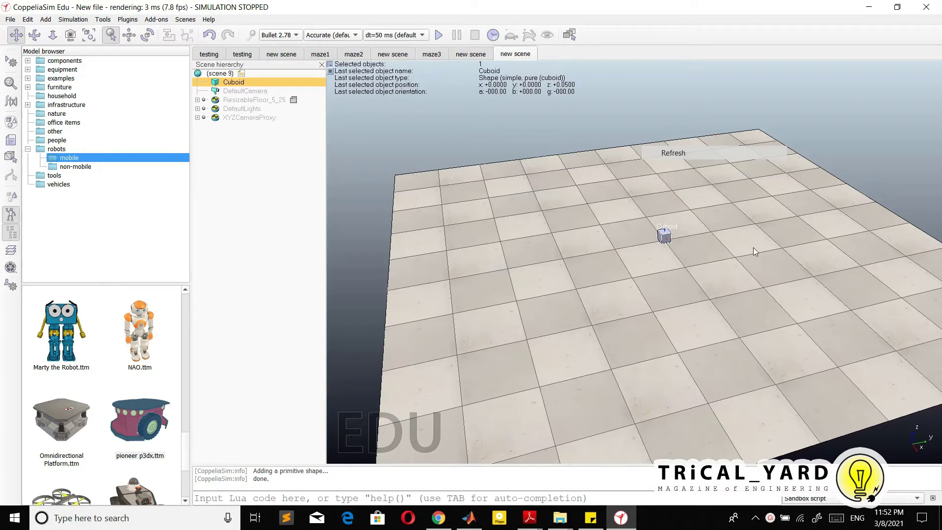
left_click(35, 35)
left_click_drag(652, 256, 684, 230)
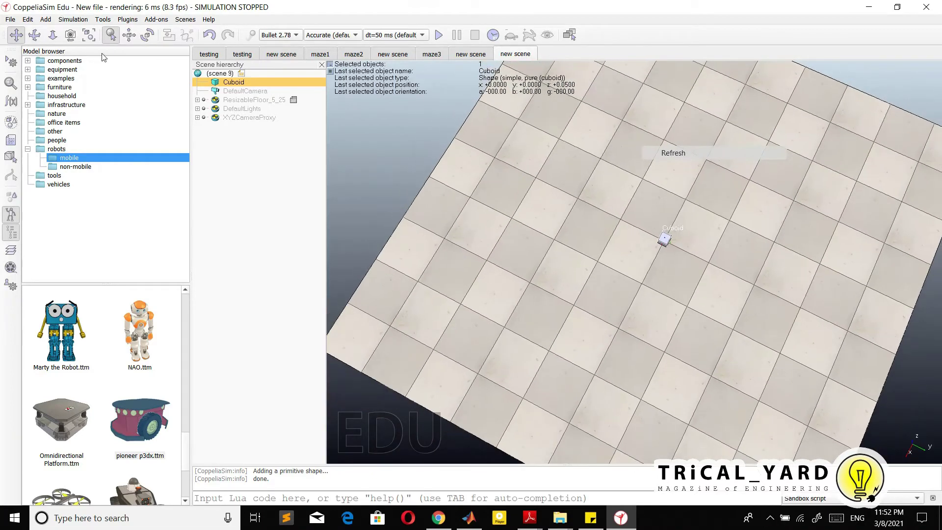
left_click(129, 35)
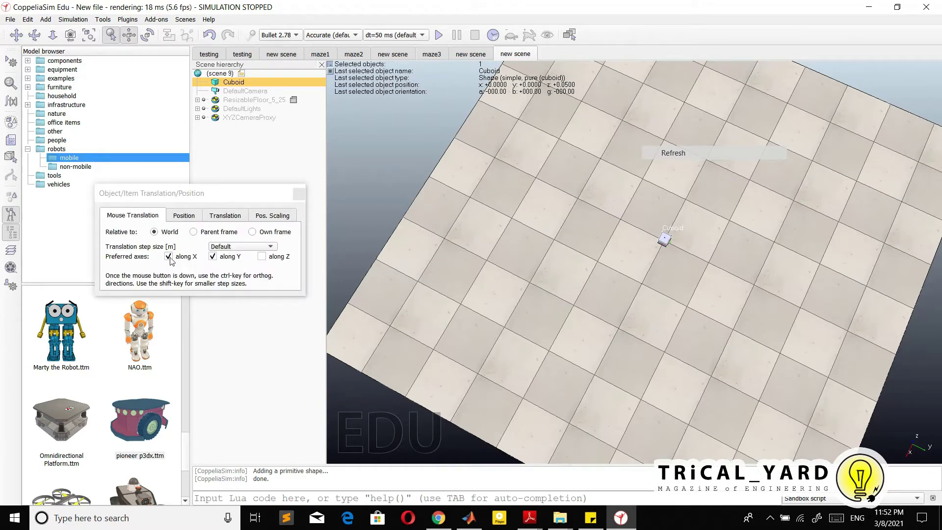
left_click_drag(662, 244, 505, 336)
middle_click_drag(505, 337, 565, 218)
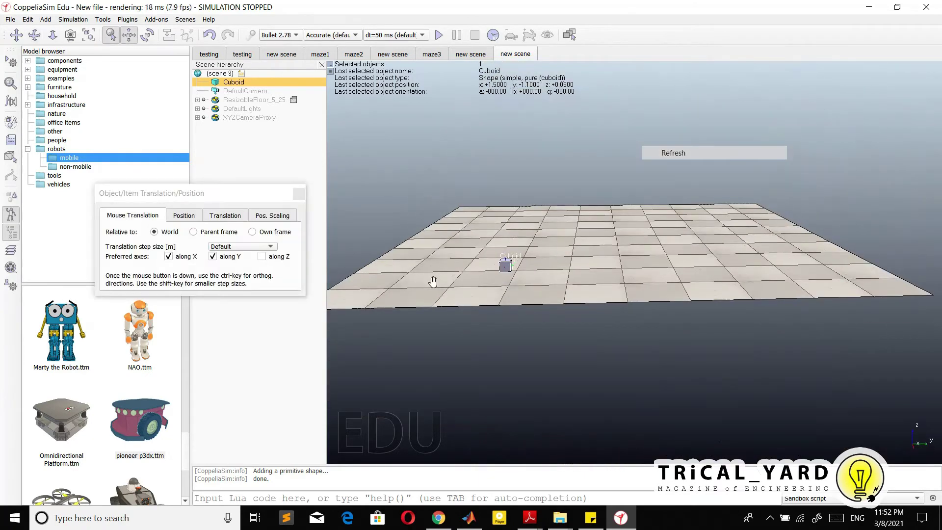
- Restrict mouse translation to the Z axis and try moving the cuboid vertically
left_click(262, 257)
left_click(212, 256)
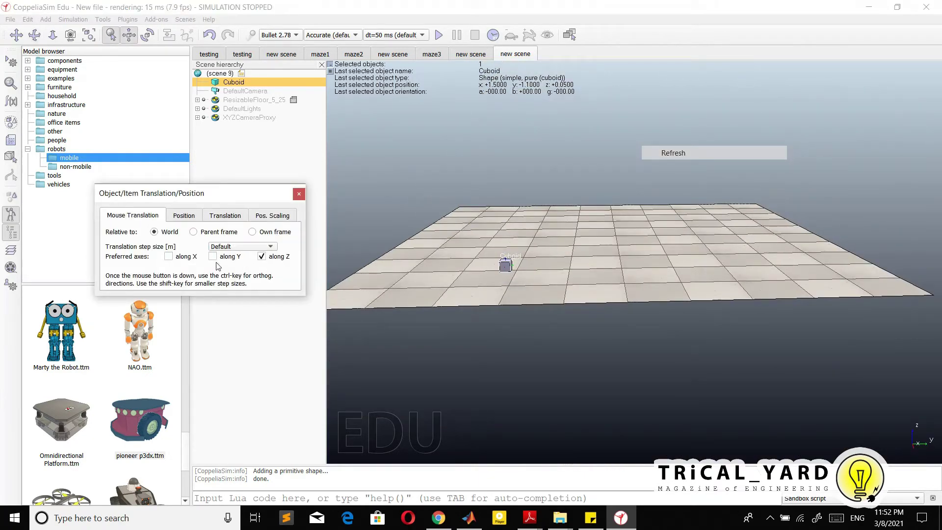
mouse_move(506, 267)
left_mouse_down()
mouse_move(505, 225)
mouse_move(506, 267)
left_mouse_up()
middle_click_drag(568, 271, 487, 339)
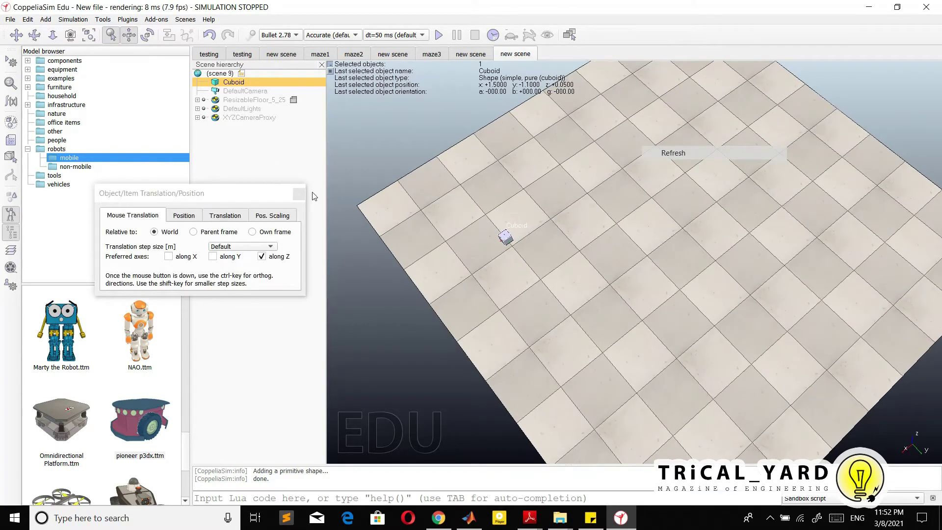
- Try rotating the cuboid about its own Z axis, and undo the rotation
left_click(143, 40)
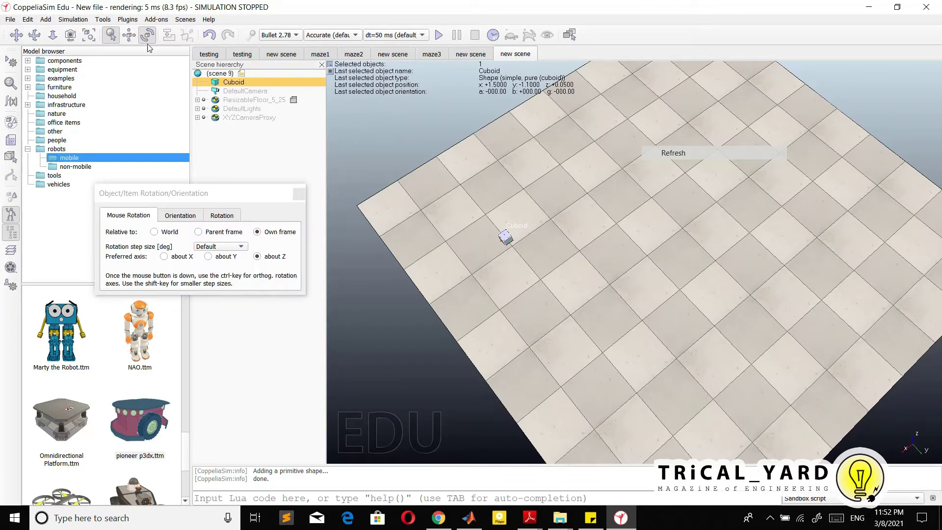
left_click(180, 215)
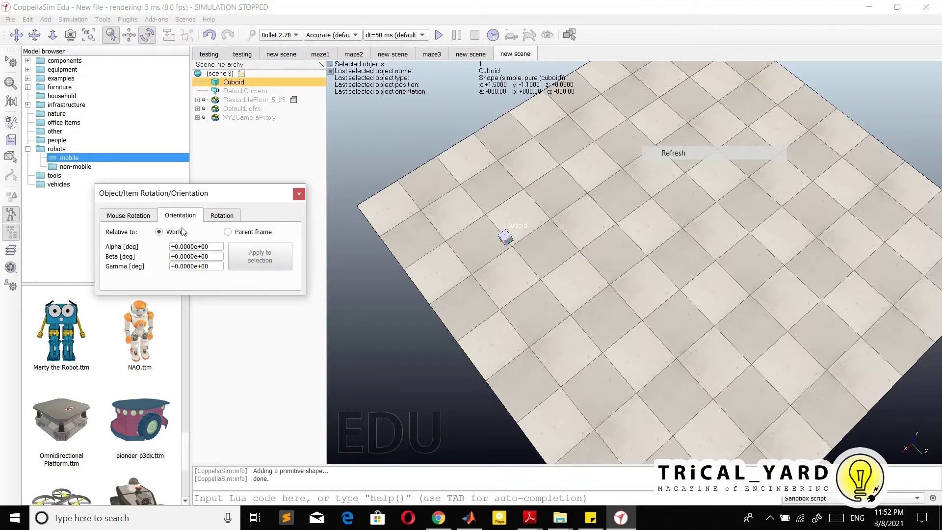
mouse_move(504, 237)
left_mouse_down()
mouse_move(519, 267)
mouse_move(532, 214)
mouse_move(505, 238)
left_mouse_up()
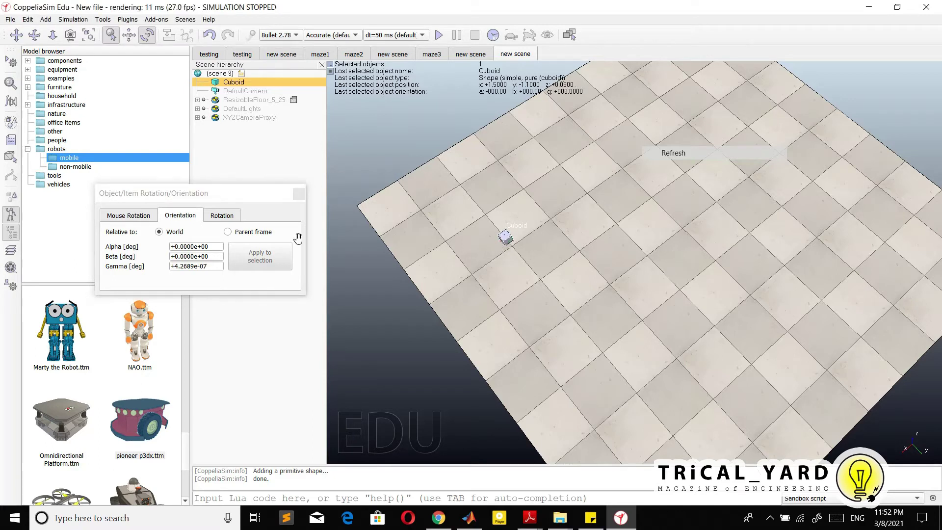
left_click(220, 222)
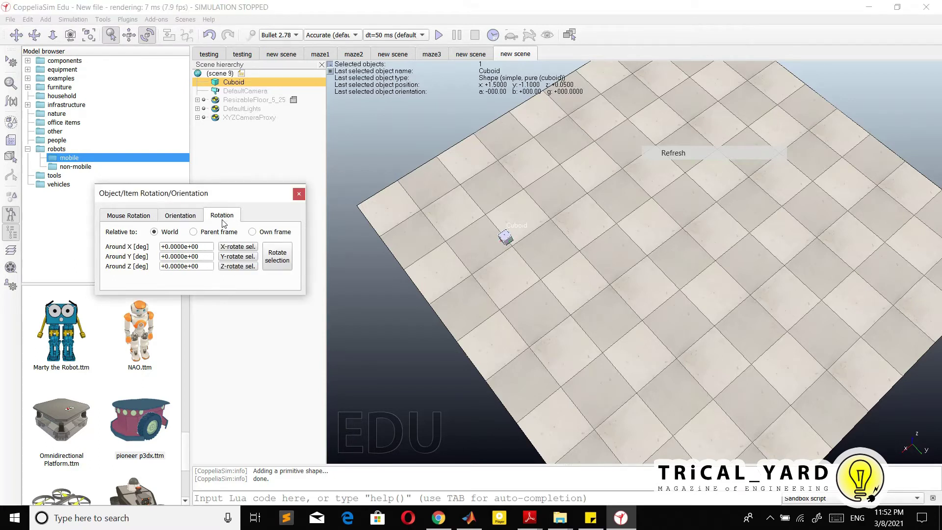
left_click(181, 215)
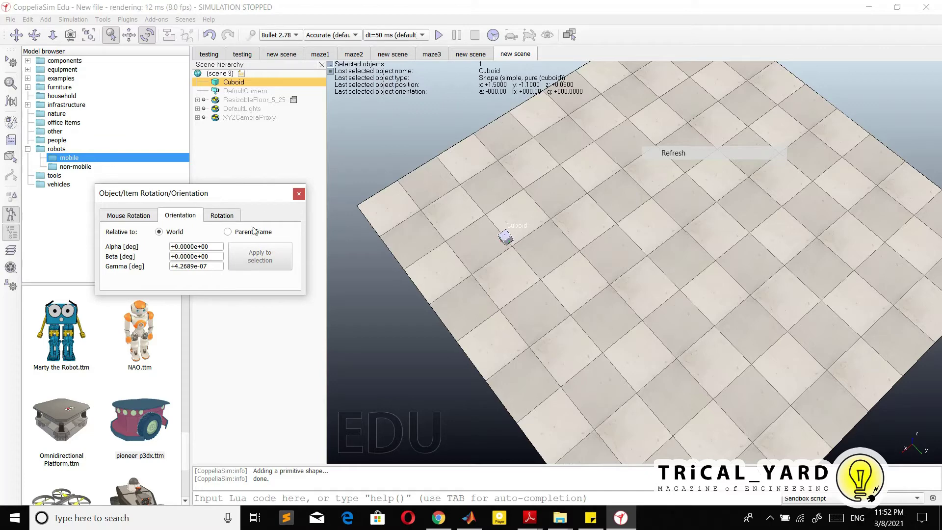
left_click(299, 194)
key("ctrl+z")
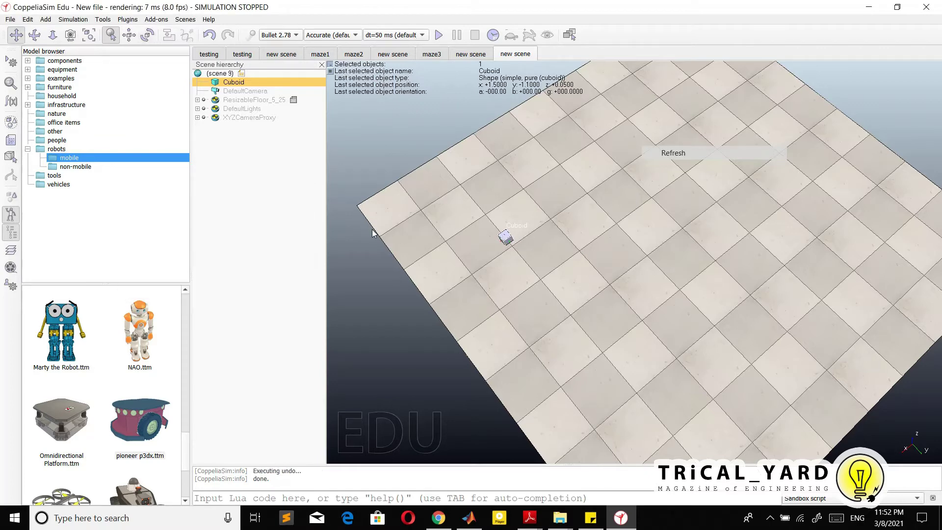
- Color the cuboid blue by setting its ambient/diffuse component to red 0.17 and green 0.16
middle_click_drag(531, 260, 572, 219)
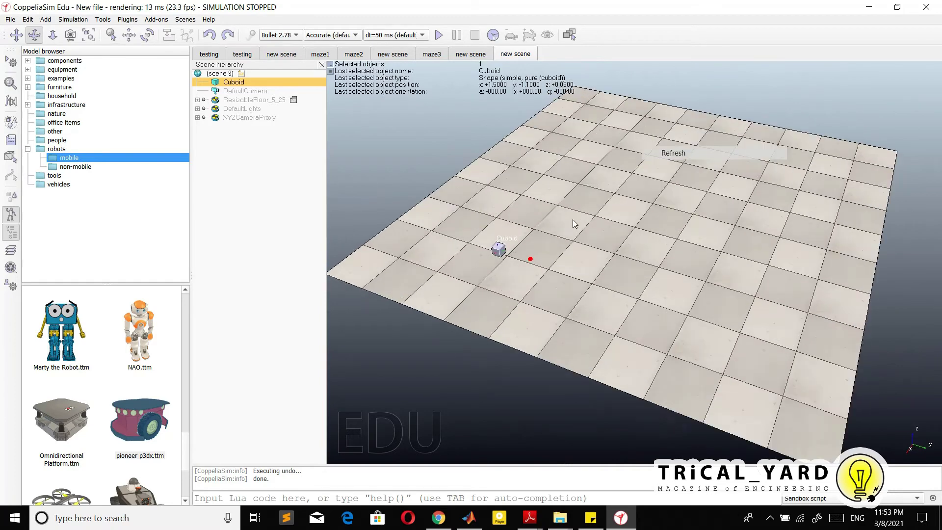
double_click(215, 83)
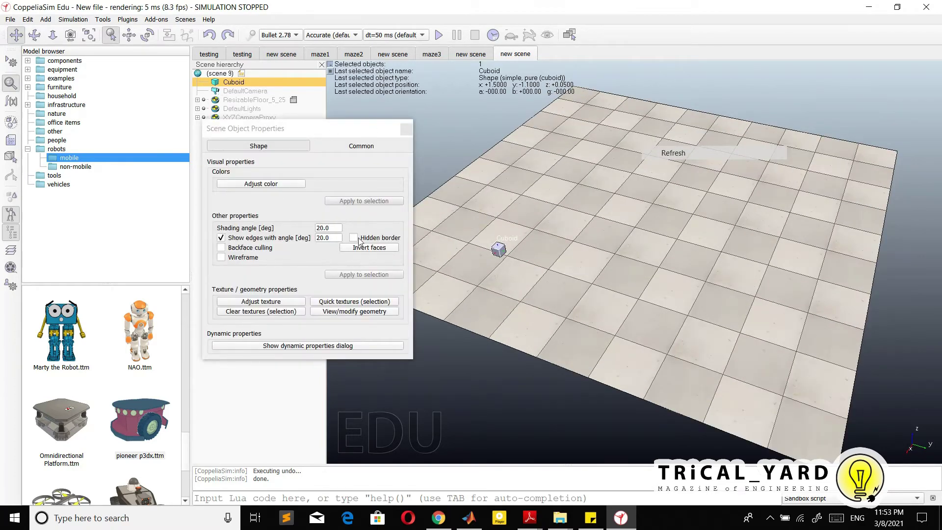
left_click(410, 130)
double_click(216, 83)
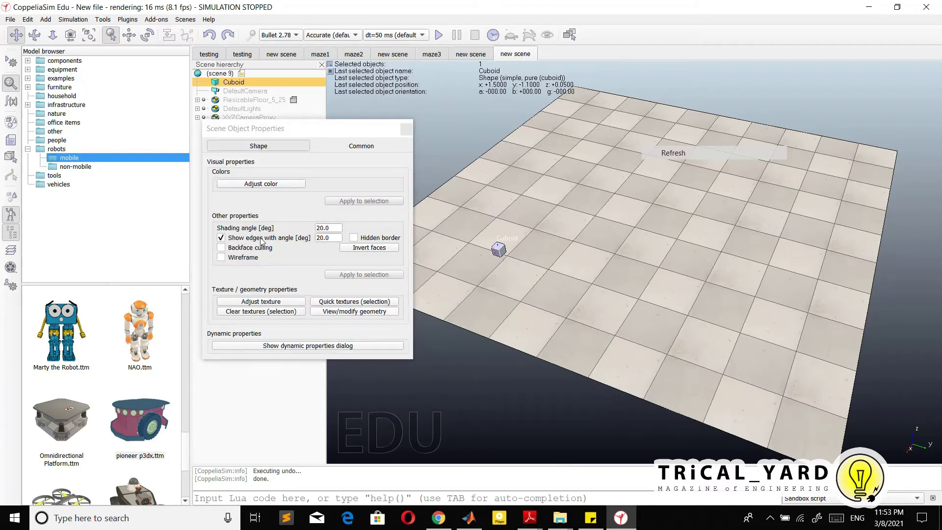
left_click(257, 184)
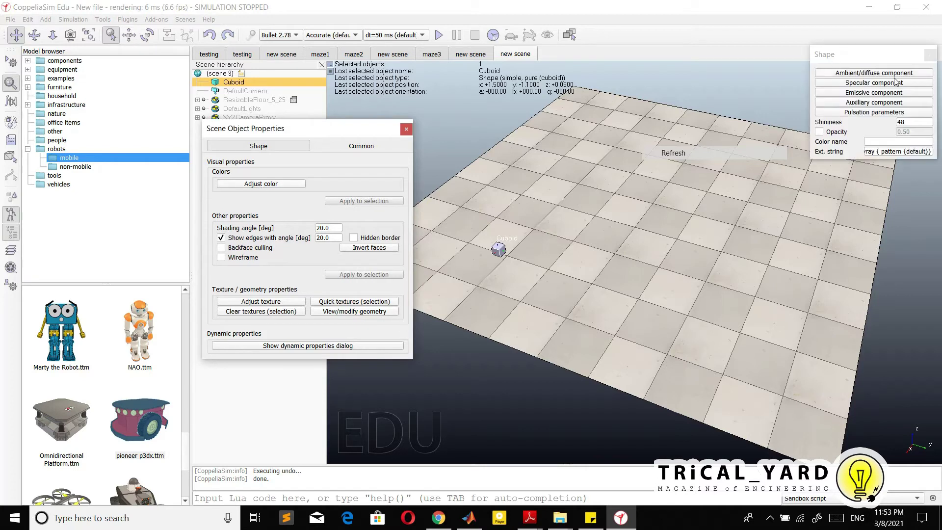
left_click(893, 74)
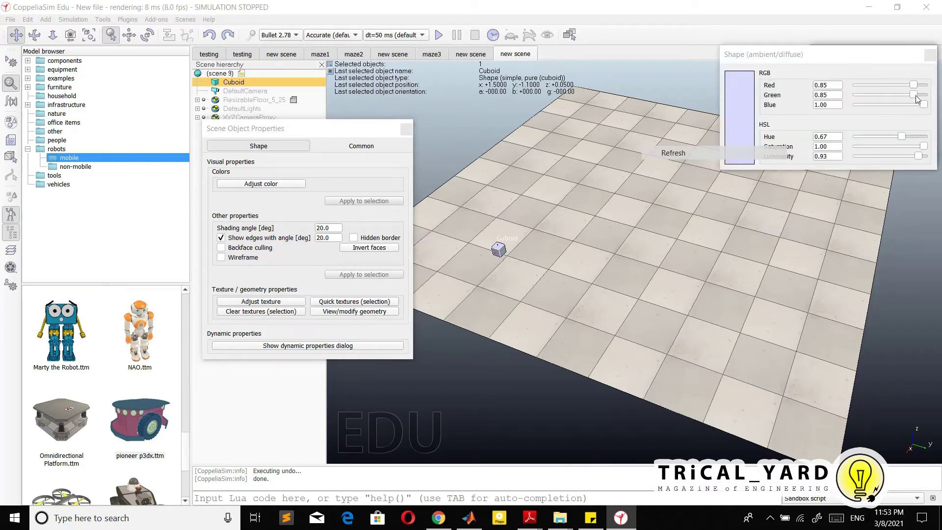
left_click_drag(914, 85, 872, 106)
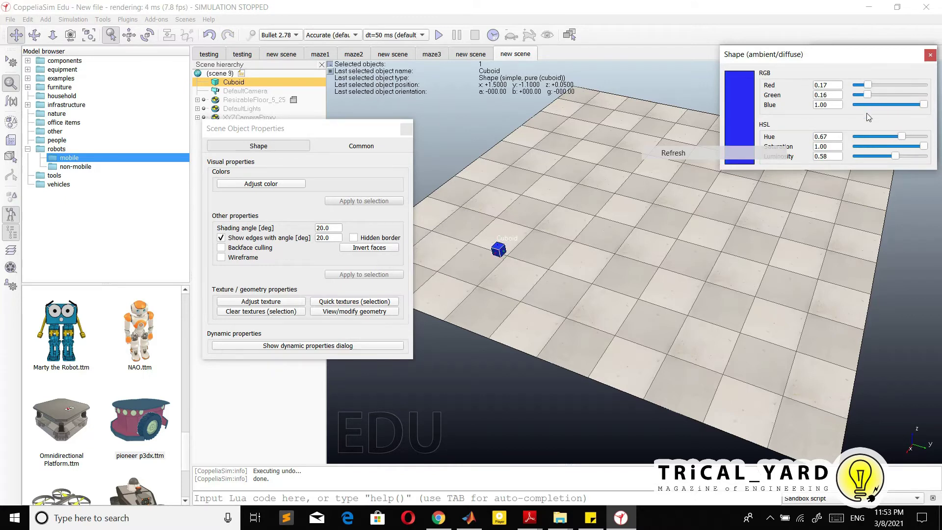
left_click(931, 55)
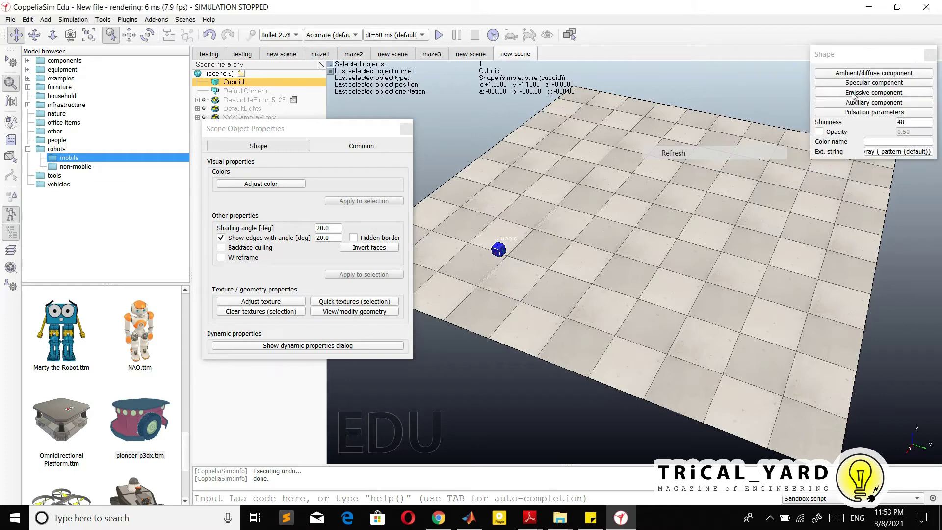
left_click(930, 55)
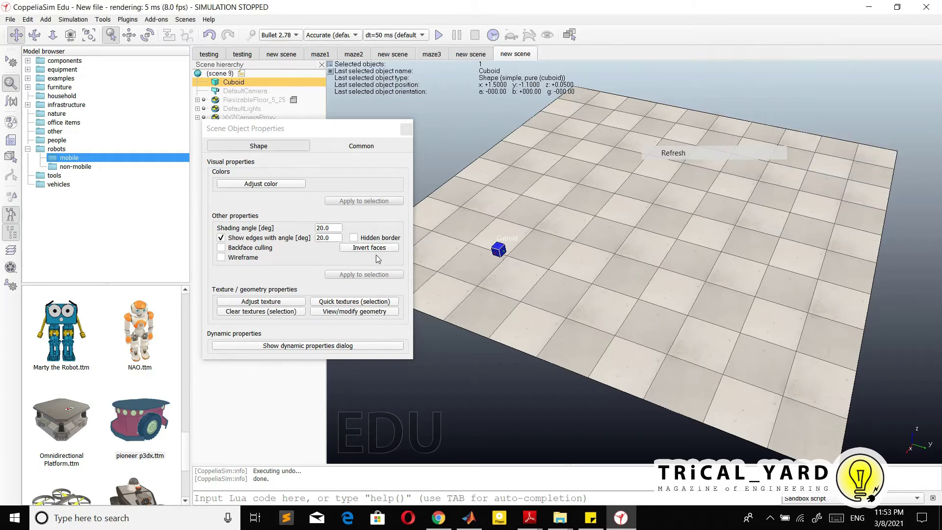
- Resize the cuboid's bounding box without keeping proportions, to 0.4 m in Y and 0.5 m in Z
left_click(348, 313)
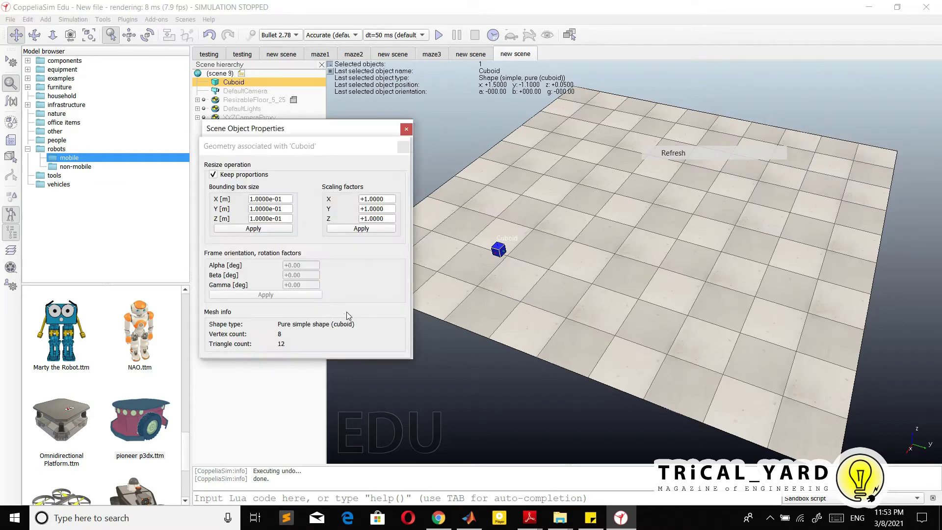
left_click(218, 176)
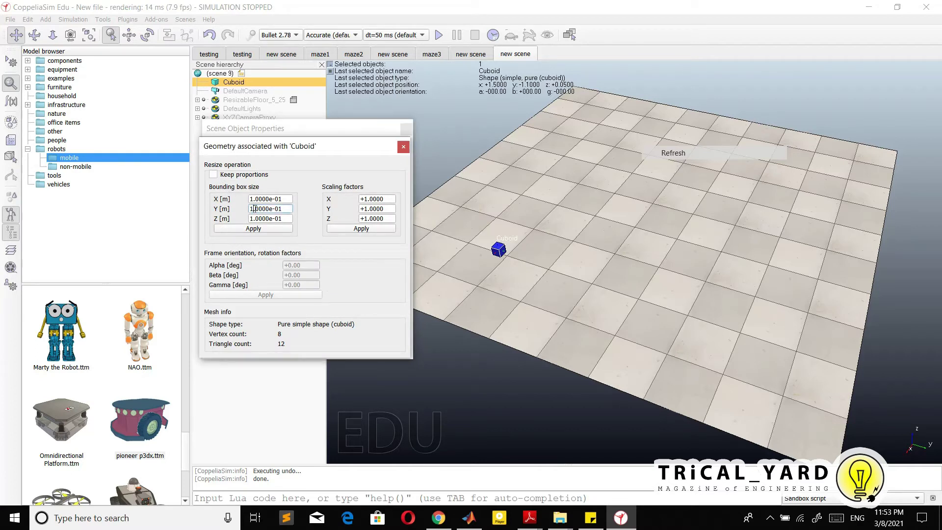
key("BackSpace")
type("4")
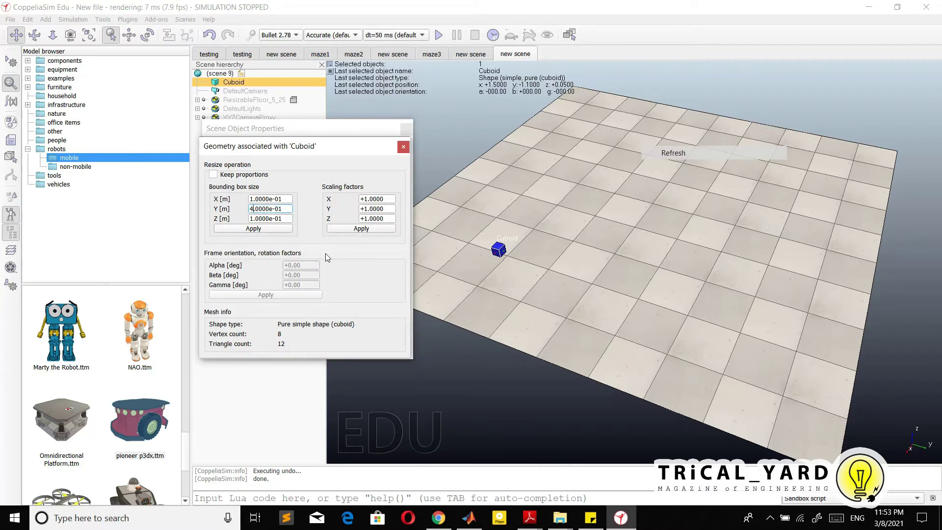
left_click(263, 230)
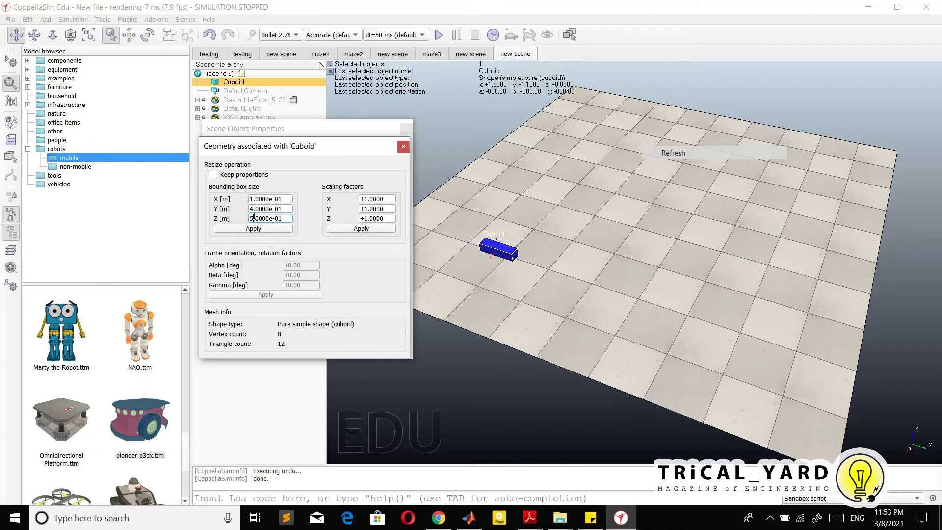
left_click(254, 229)
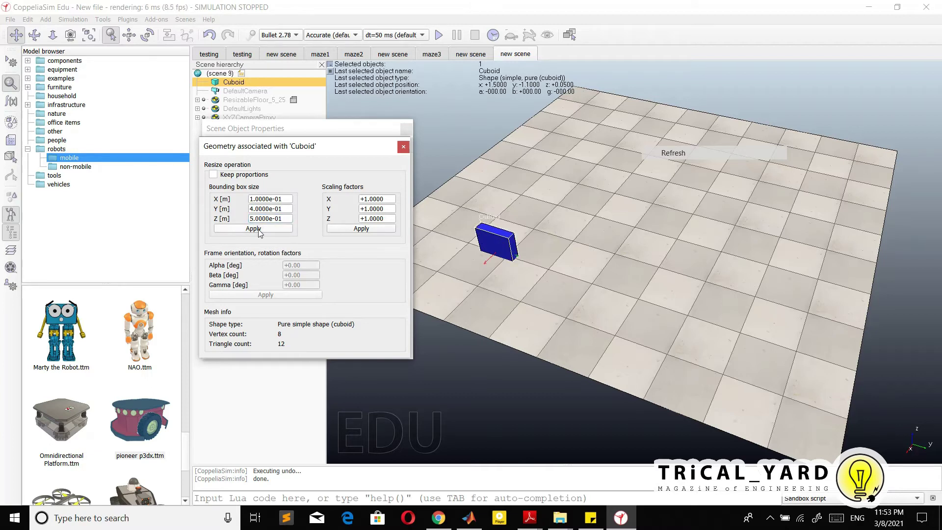
left_click(403, 147)
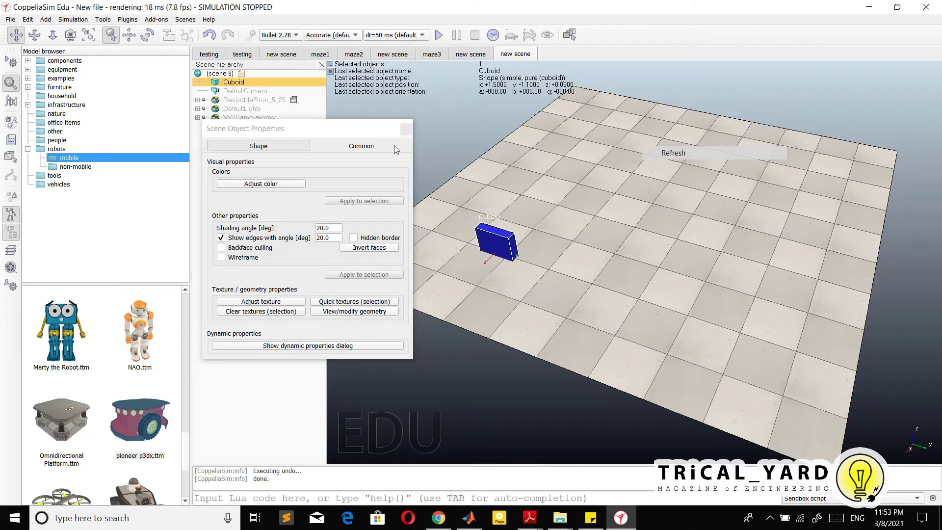
- Make the cuboid detectable in its object special properties
left_click(367, 147)
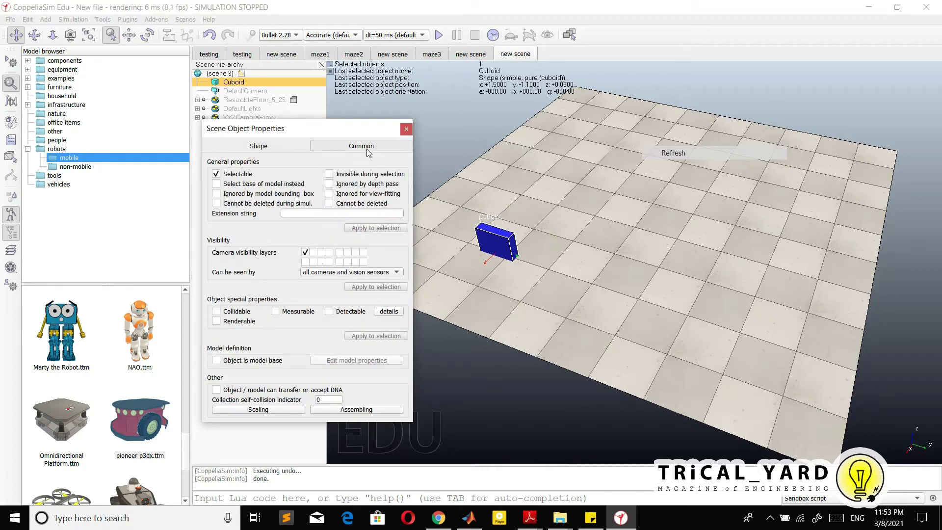
left_click(335, 315)
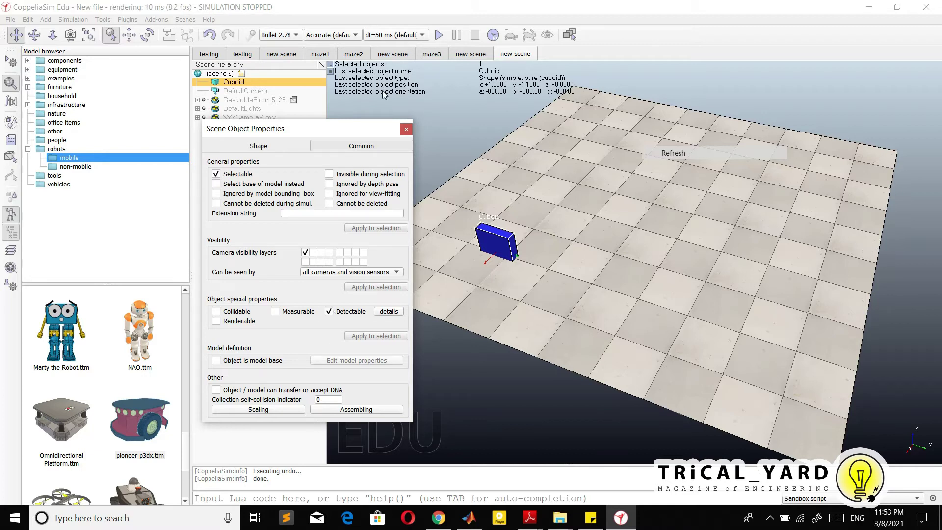
left_click(405, 130)
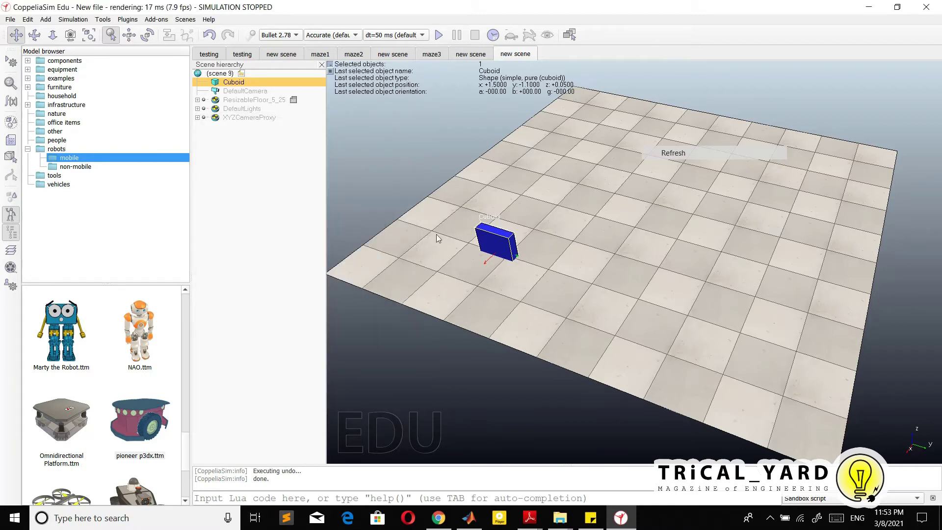
- Raise the resized cuboid along the Z axis to a position of about z 0.275 m
middle_click_drag(472, 227, 507, 207)
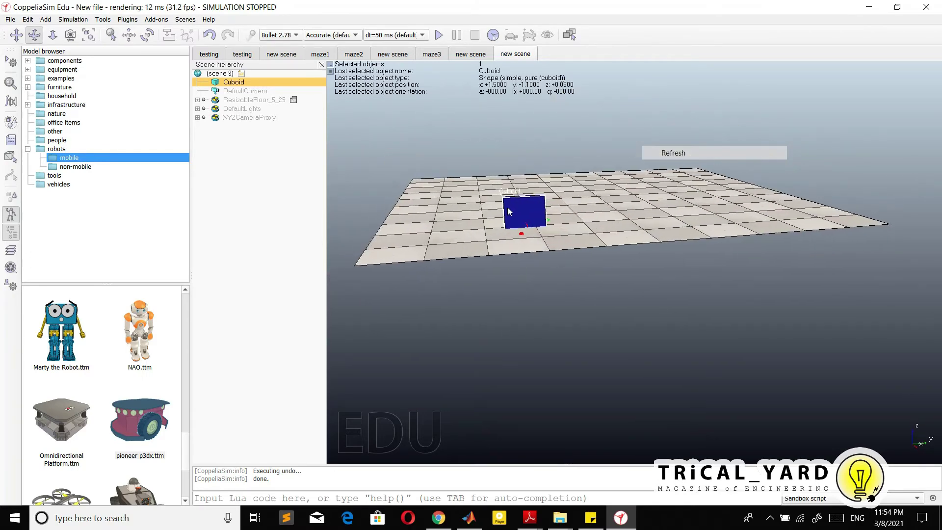
left_click(111, 35)
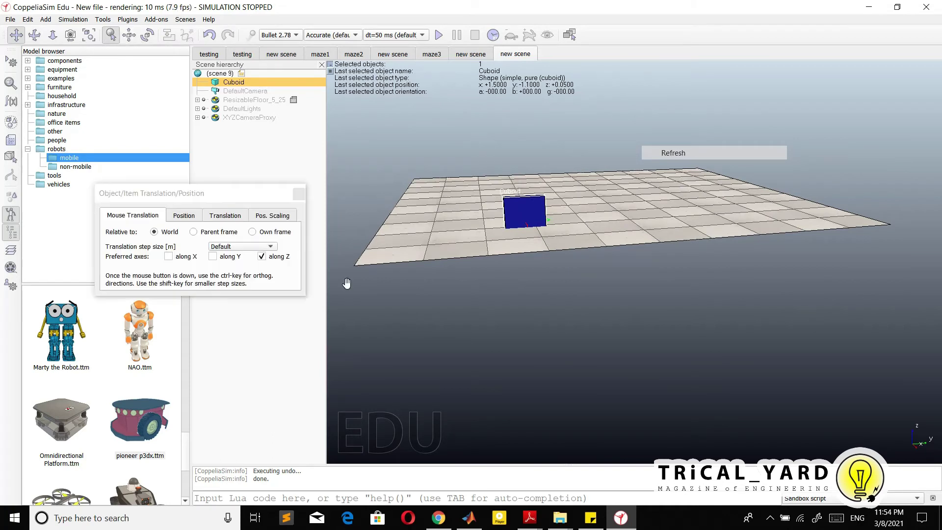
left_click_drag(532, 218, 526, 200)
middle_click_drag(526, 200, 657, 248)
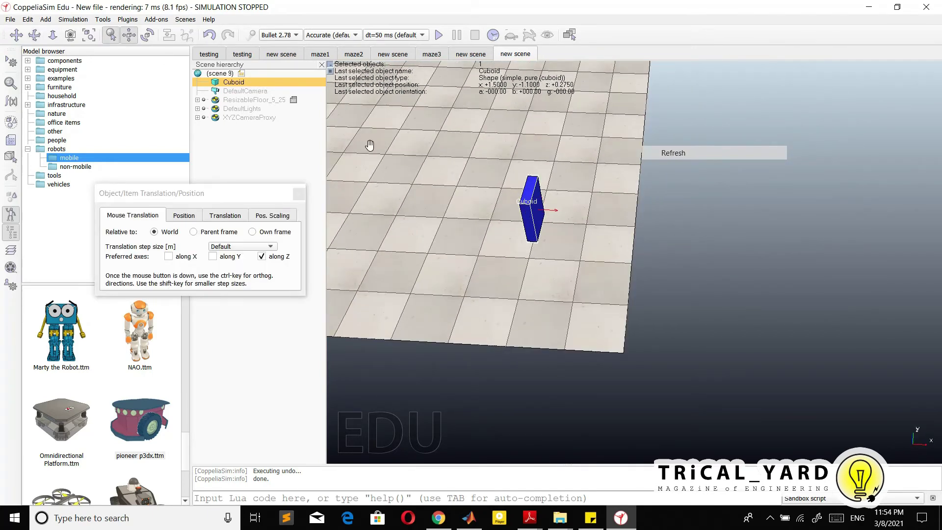
- Resize the cuboid's bounding box to 1 m in Y without keeping proportions, and close the geometry, properties and translation dialogs
double_click(215, 83)
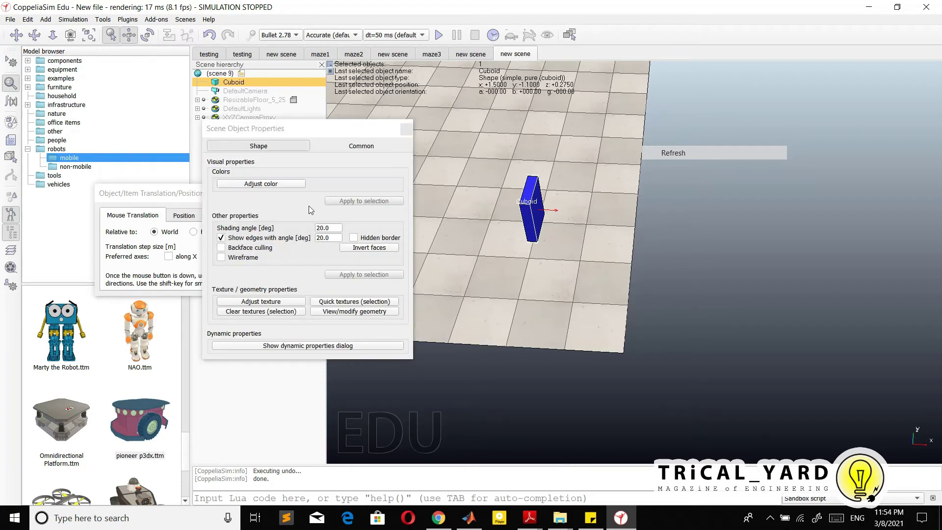
left_click(356, 312)
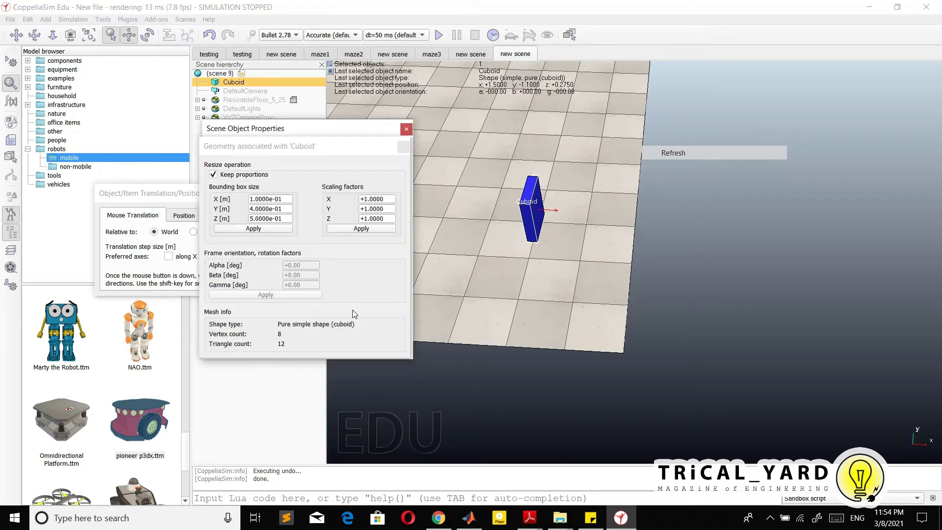
left_click(214, 175)
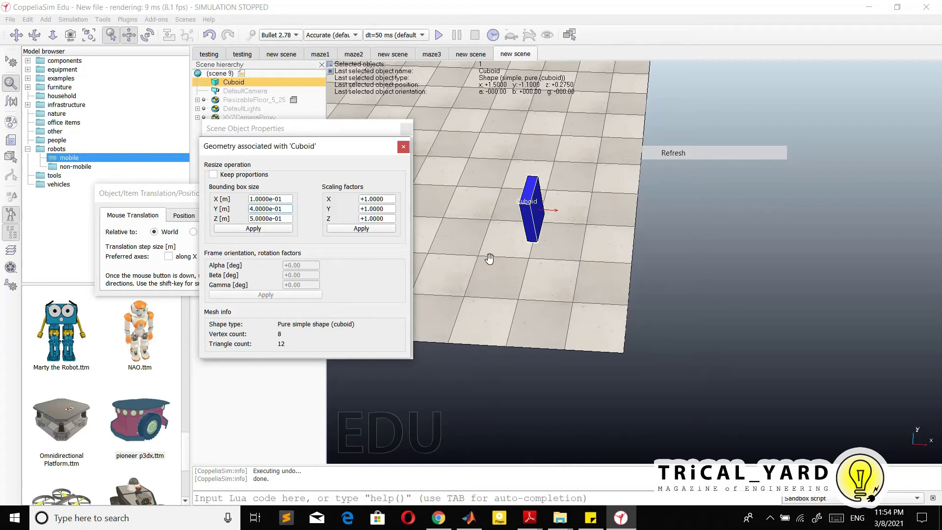
key("BackSpace")
type("10")
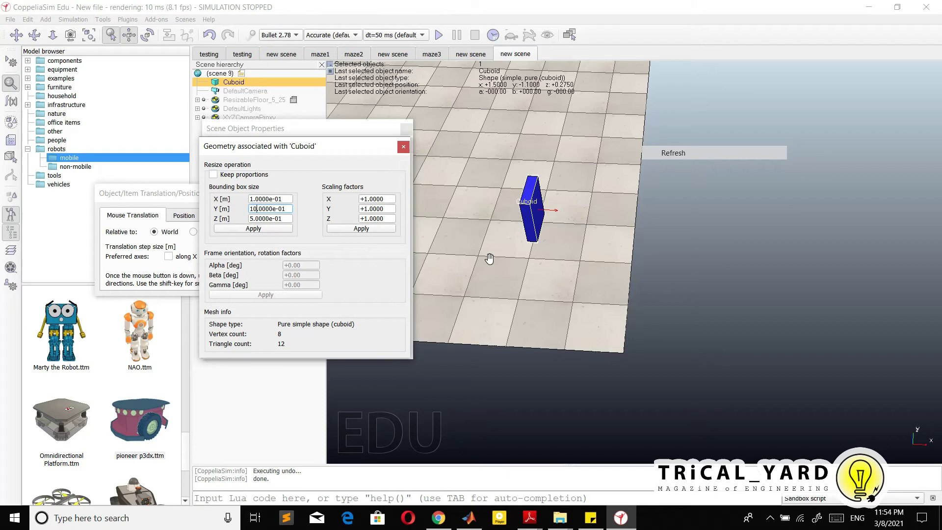
left_click(247, 229)
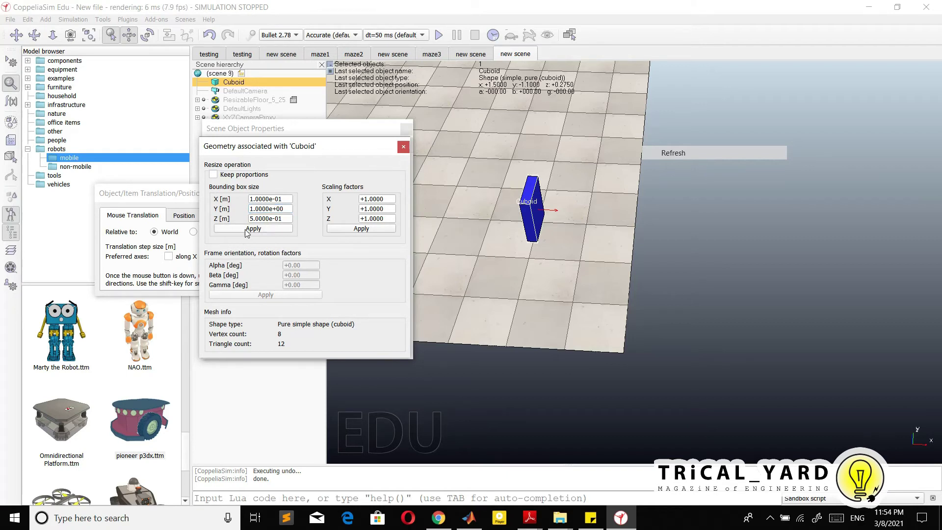
left_click(403, 147)
left_click(406, 129)
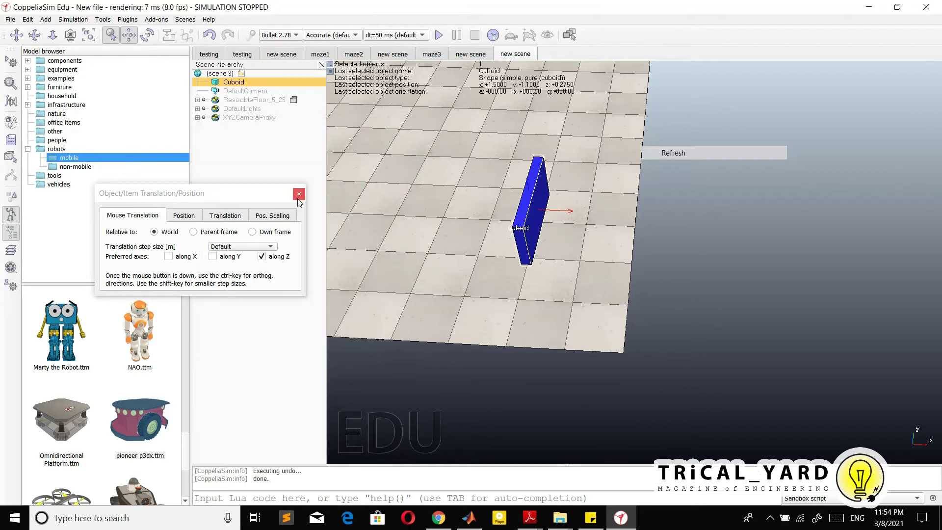
left_click(299, 195)
- Add the pioneer p3dx mobile robot to the floor, facing the blue wall, and dismiss the model information
left_click_drag(144, 411, 385, 239)
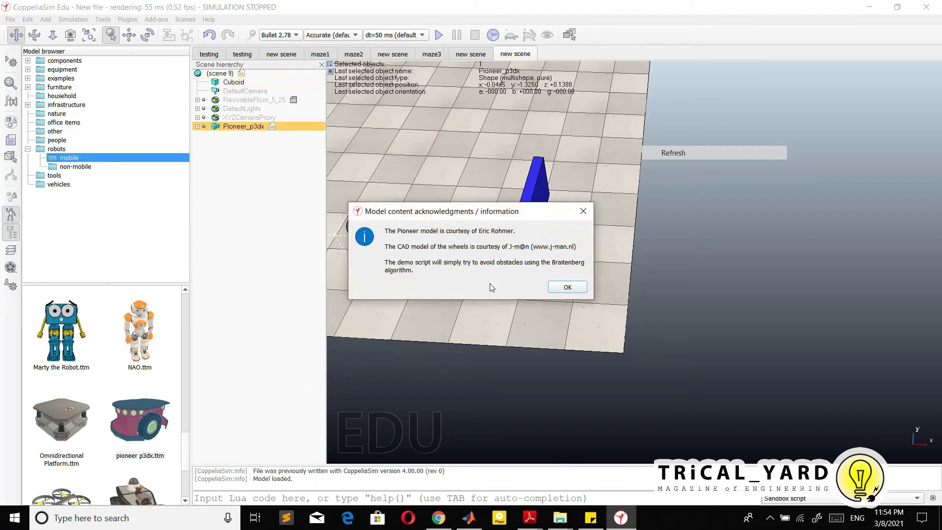
left_click(574, 288)
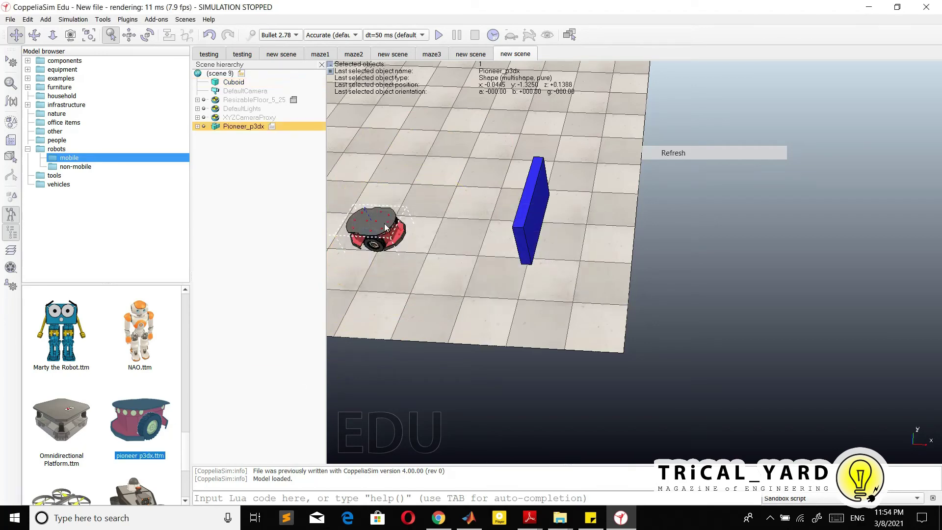
- Run the simulation to watch the Pioneer robot drive towards the blue wall, and stop it
left_click_drag(386, 227, 490, 344)
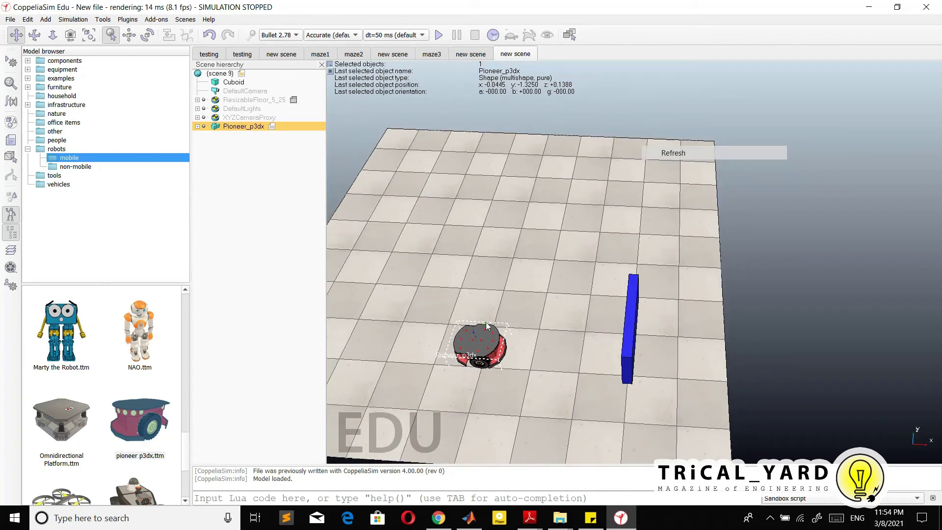
left_click(34, 35)
left_click_drag(481, 314, 467, 354)
scroll(461, 371, "up", 5)
left_click_drag(458, 370, 620, 336)
left_click_drag(504, 394, 567, 269)
scroll(569, 280, "up", 5)
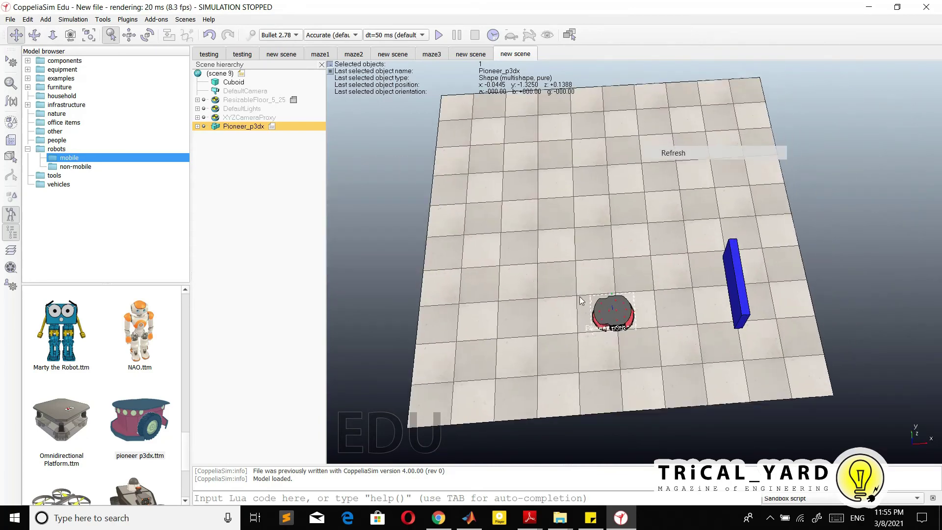
scroll(587, 308, "up", 2)
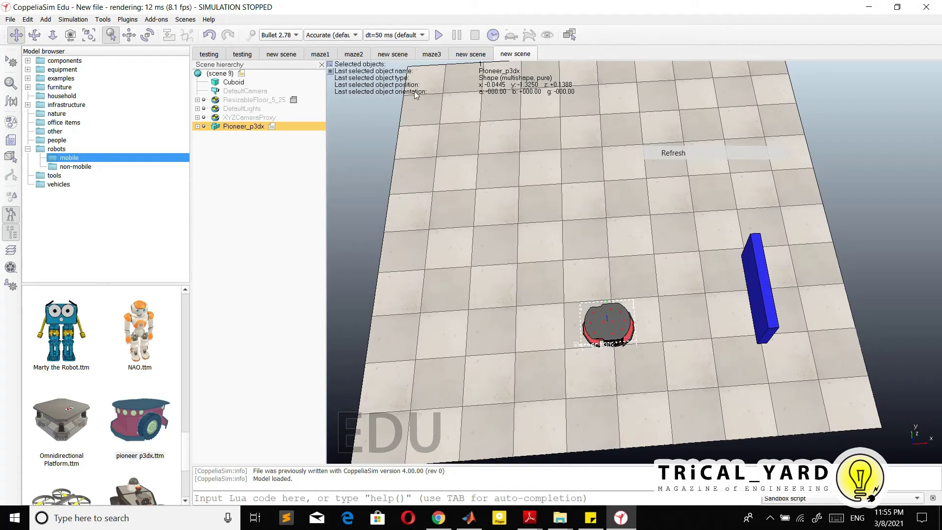
left_click(440, 35)
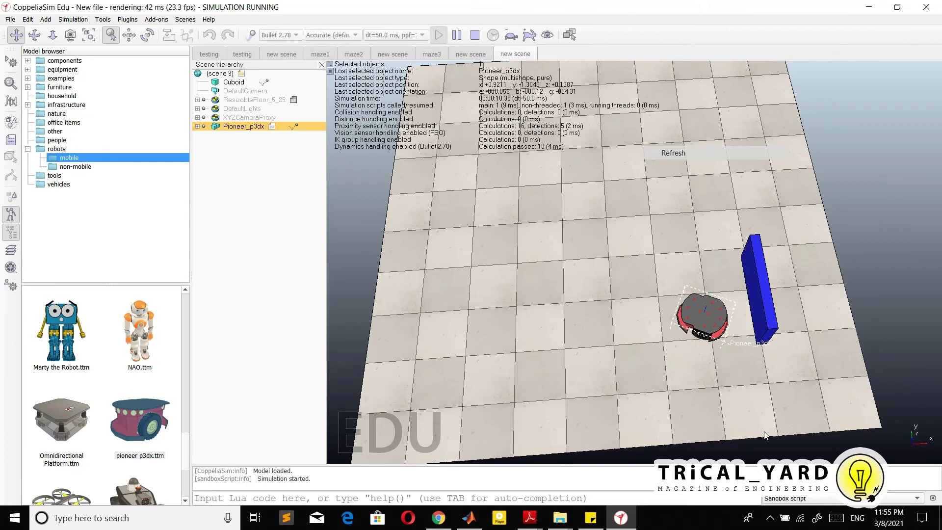
left_click(475, 38)
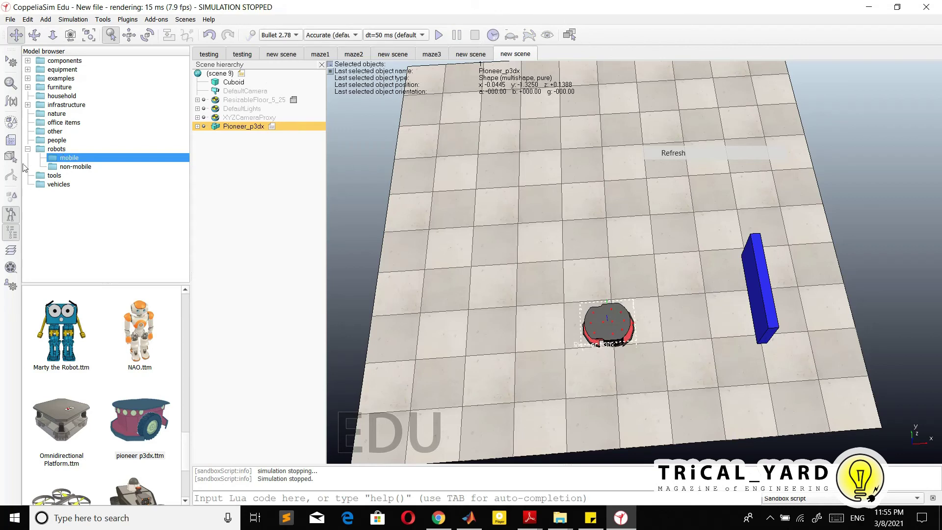
- Review the obstacle-avoidance code in the Pioneer_p3dx child script and close the script
double_click(271, 128)
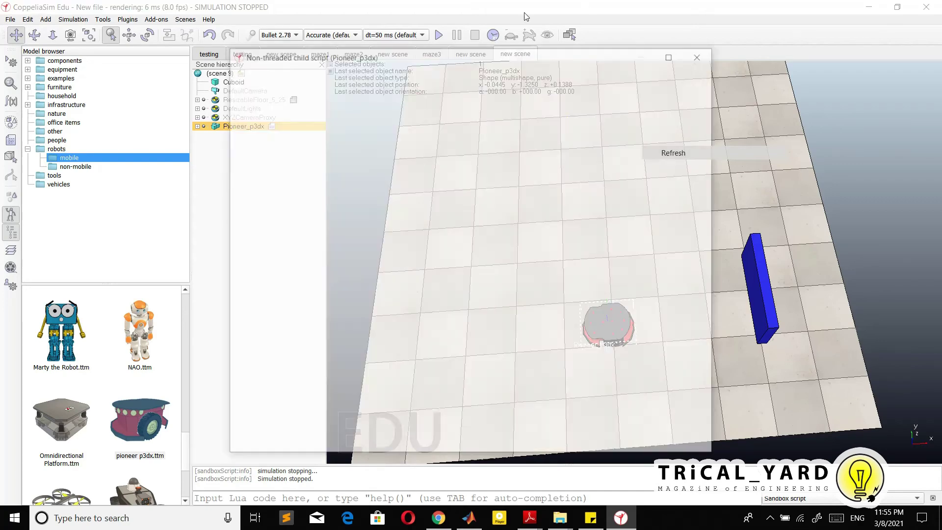
scroll(421, 157, "down", 5)
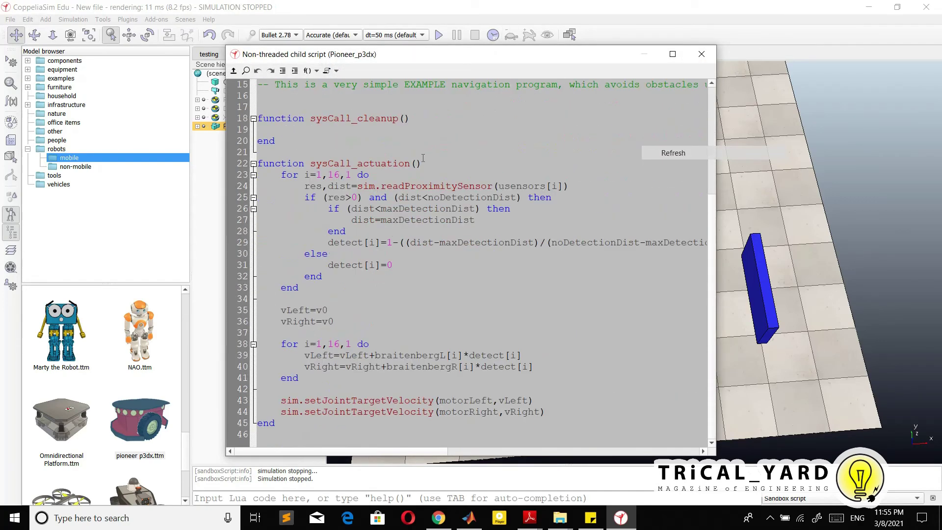
scroll(423, 158, "up", 5)
left_click(702, 54)
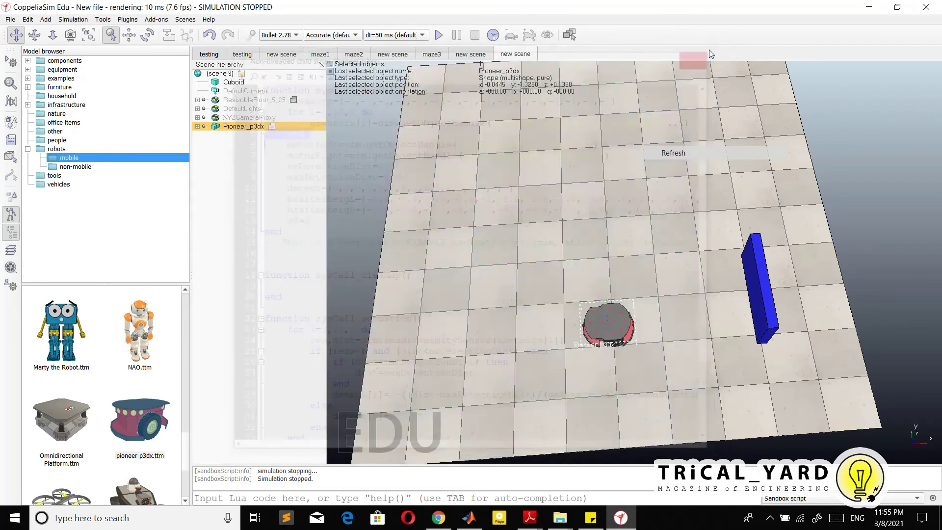
- Look through the open scenes and switch to the one with the walled maze and the Pioneer robot
scroll(726, 226, "down", 2)
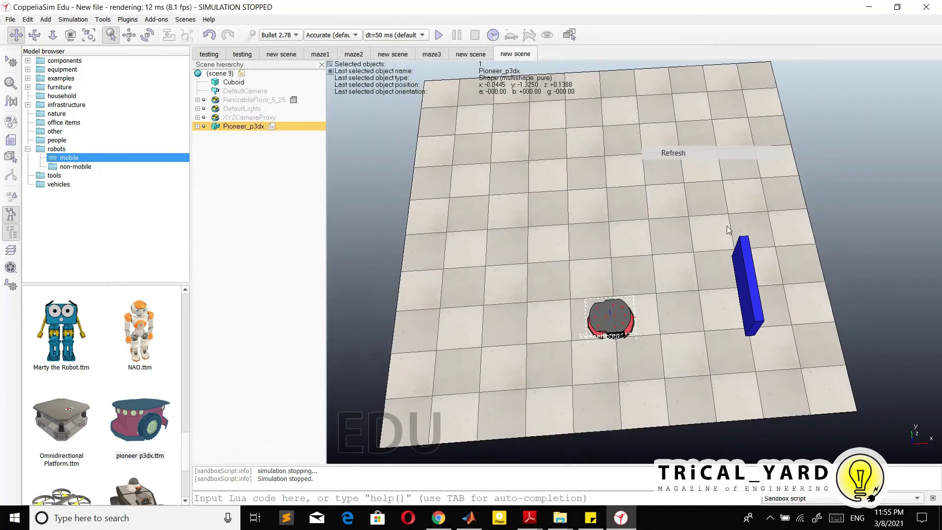
scroll(736, 265, "down", 3)
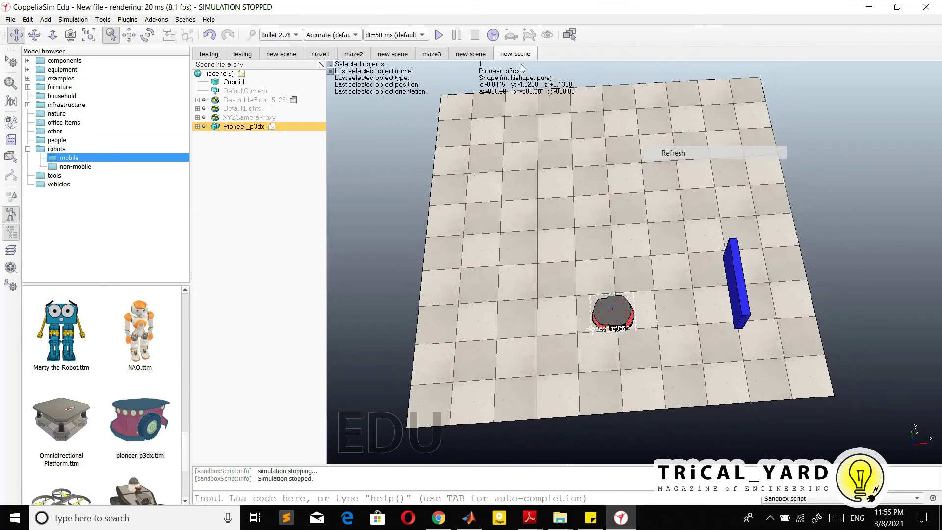
left_click(472, 54)
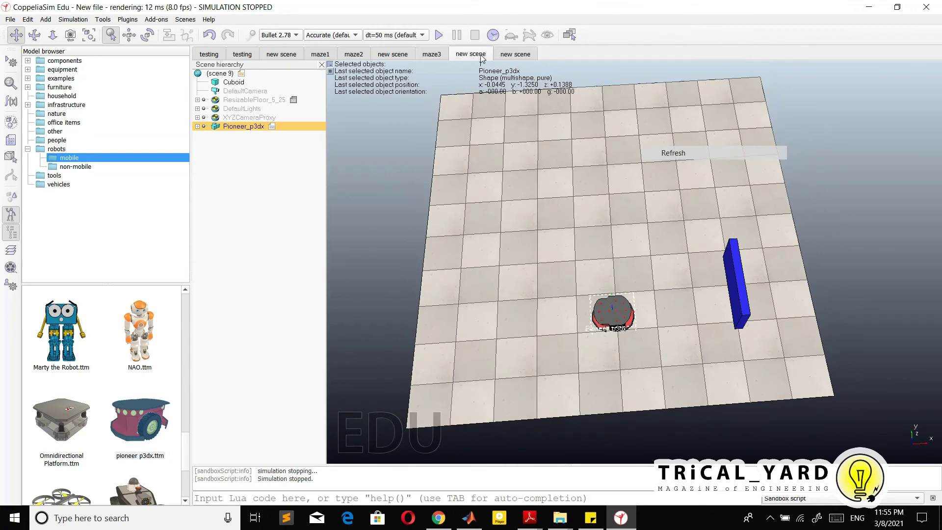
left_click(390, 55)
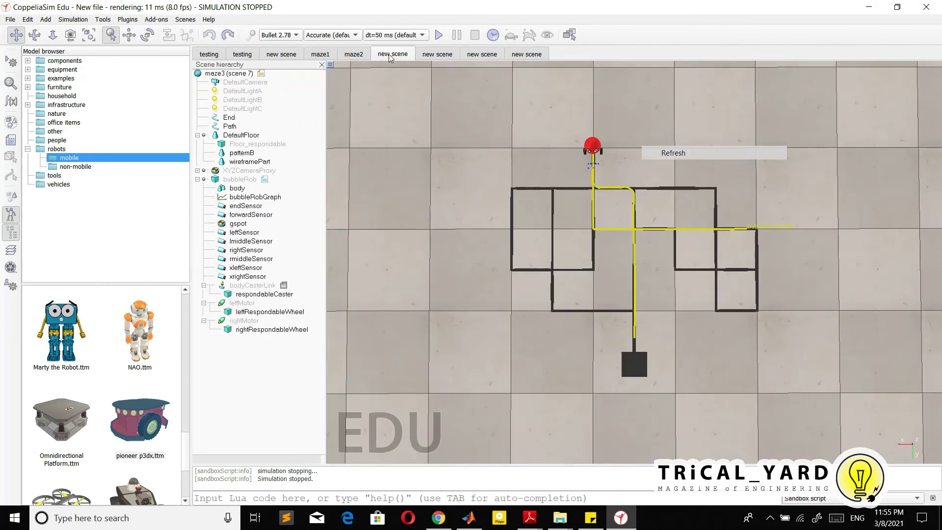
left_click(354, 55)
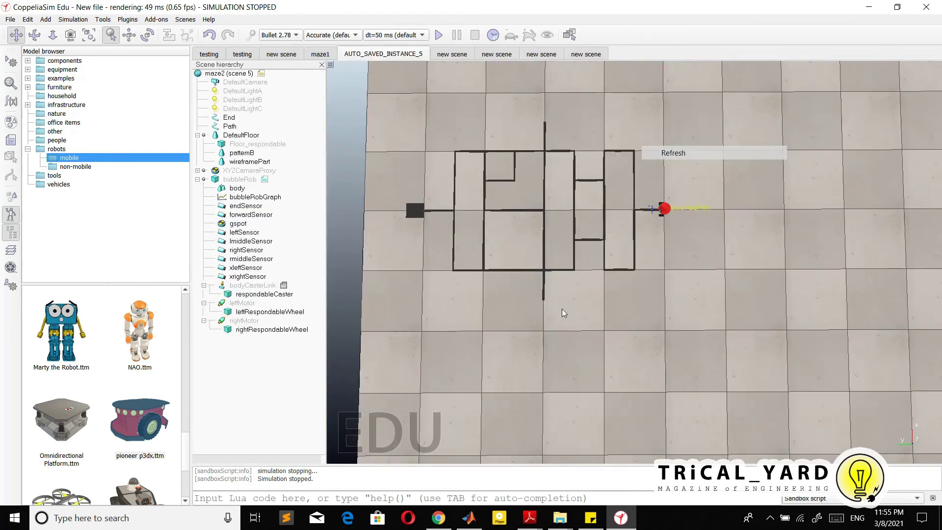
left_click(390, 56)
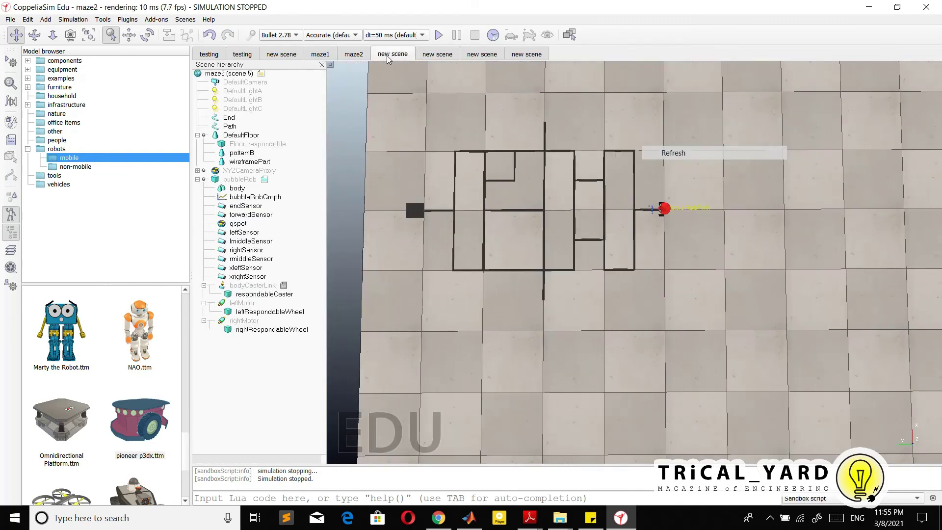
middle_click_drag(593, 292, 604, 316)
scroll(537, 204, "down", 3)
scroll(537, 203, "up", 1)
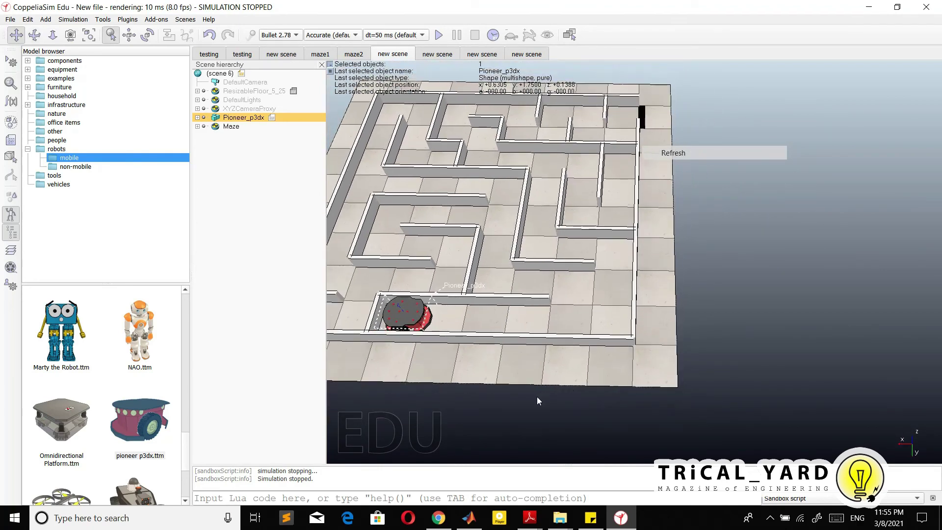
- Examine the maze from several angles, including its walls, the robot's starting place and the finish line
left_click(530, 58)
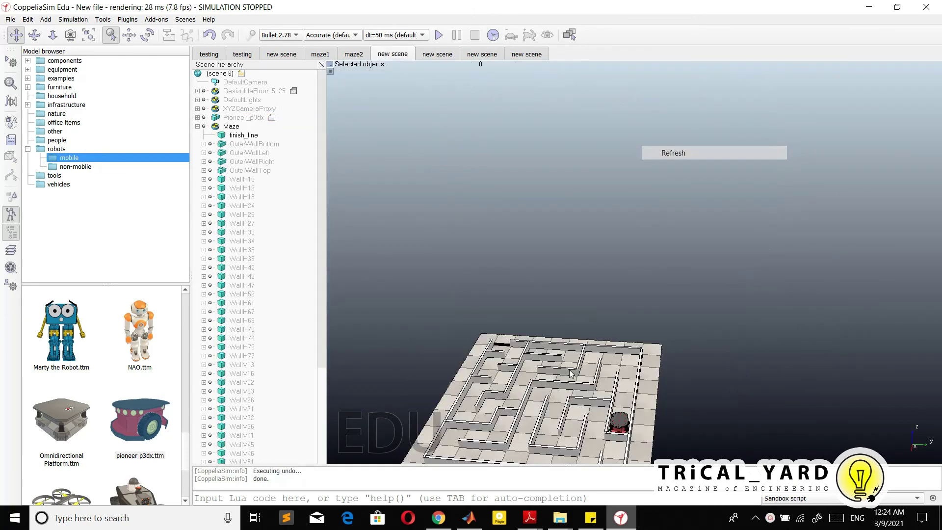
mouse_move(562, 404)
right_mouse_down()
mouse_move(473, 426)
mouse_move(561, 403)
right_mouse_up()
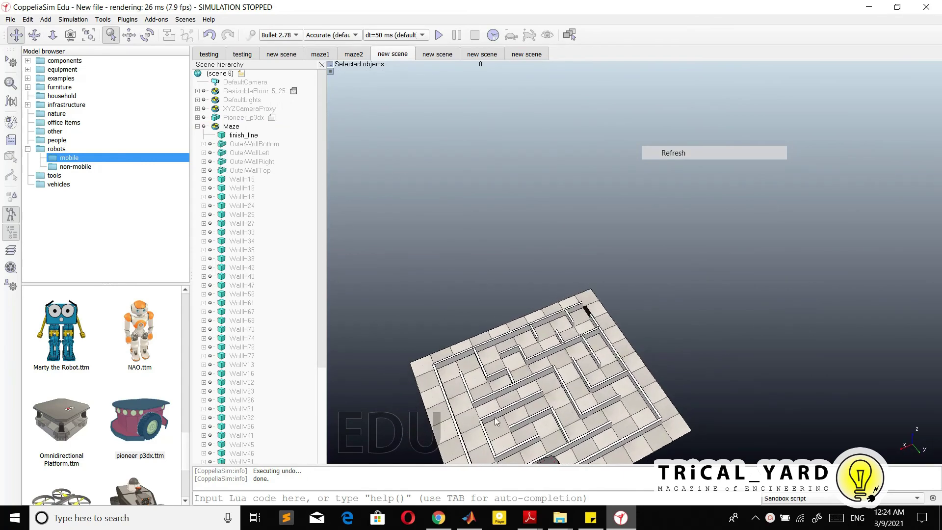
scroll(551, 401, "up", 2)
scroll(549, 402, "up", 3)
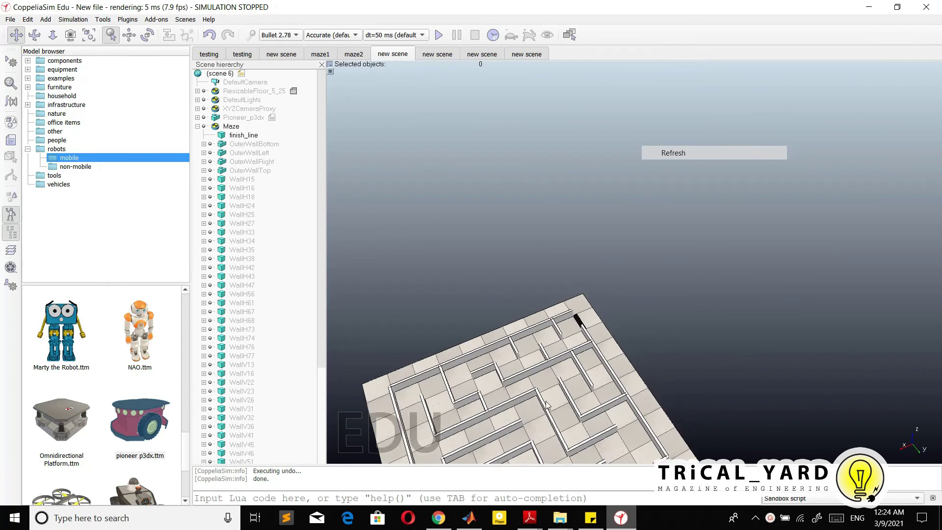
right_click_drag(547, 403, 566, 331)
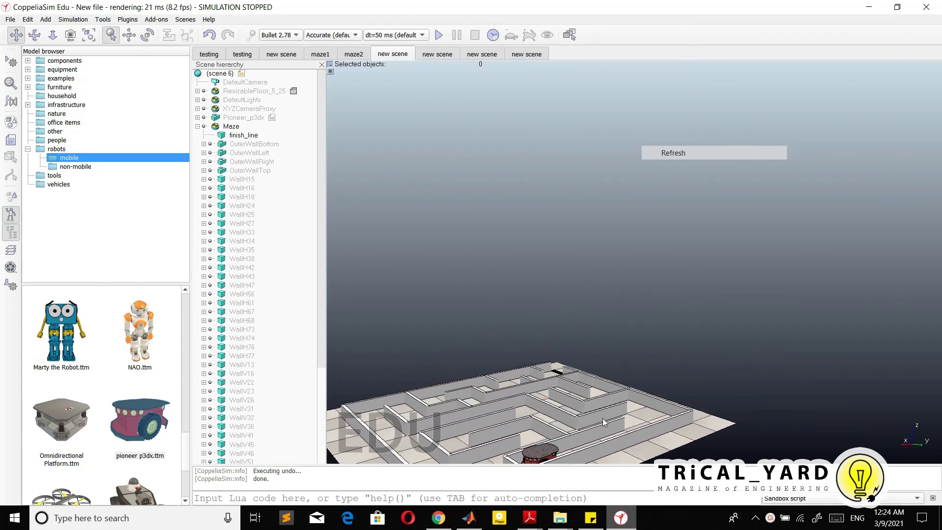
right_click_drag(646, 408, 615, 354)
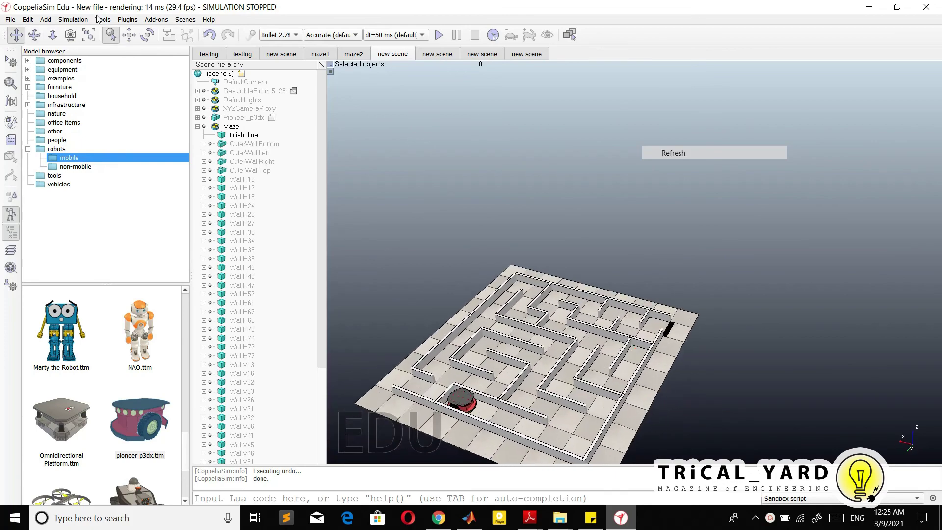